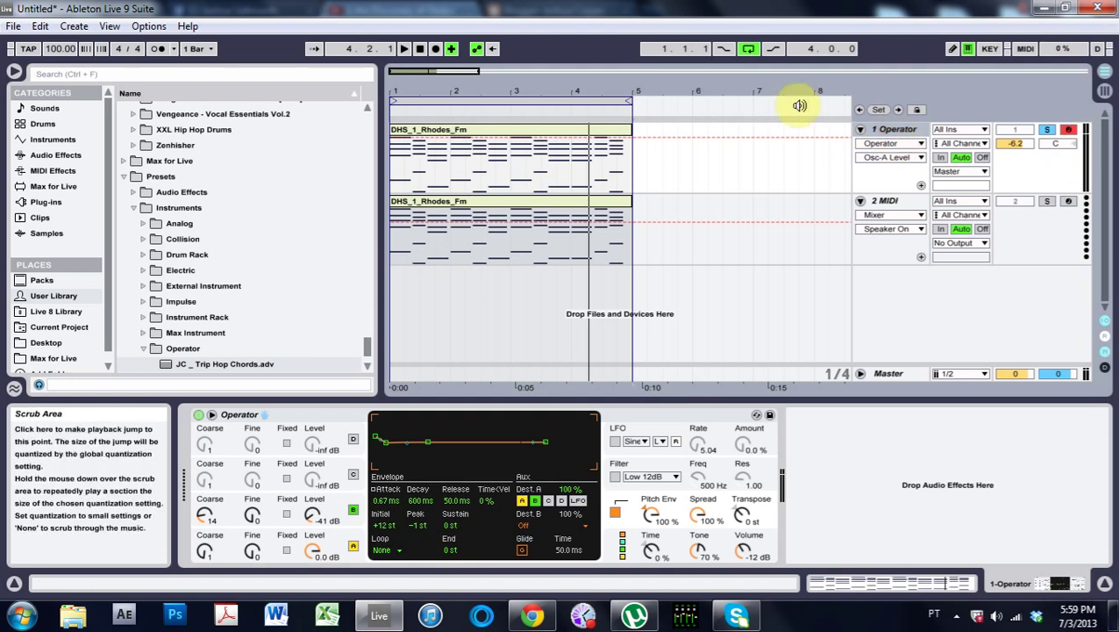
# Step: Play the DHS_1_Rhodes_Fm chord clip from bar 1 to hear the Operator patch
pyautogui.press('space')
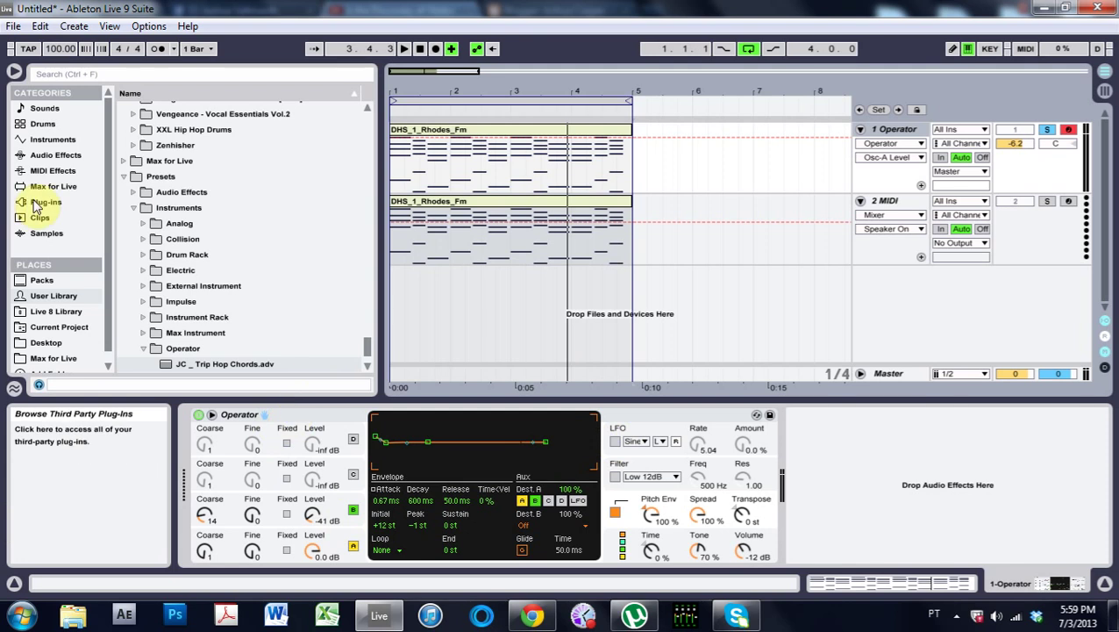
# Step: Delete the old Operator track and load a fresh Operator with operators D and C switched off
pyautogui.click(365, 345)
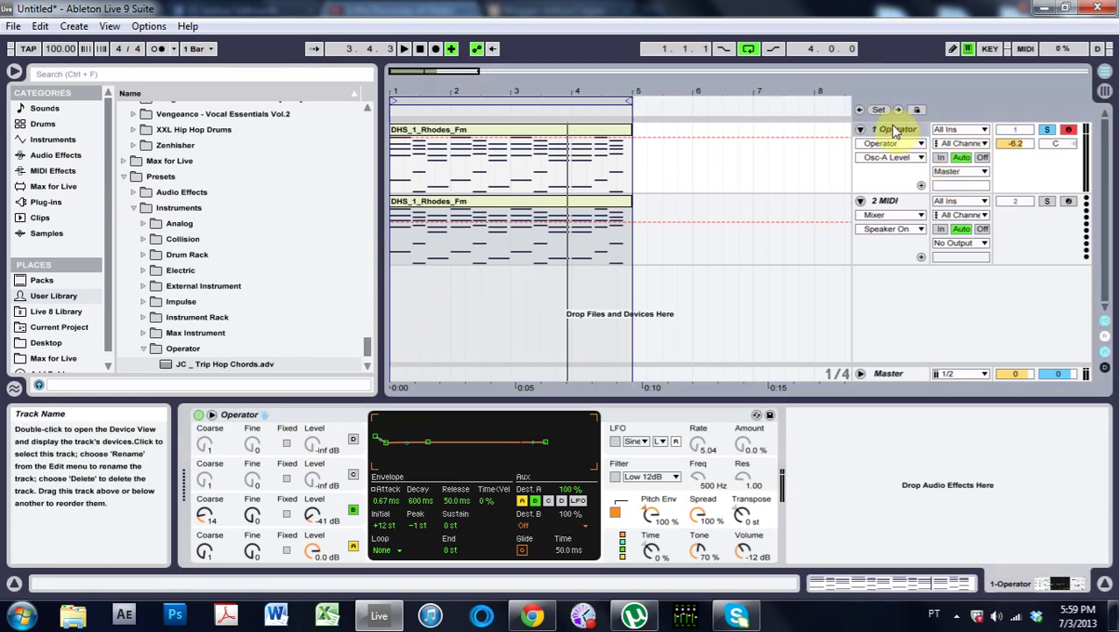
pyautogui.press('Delete')
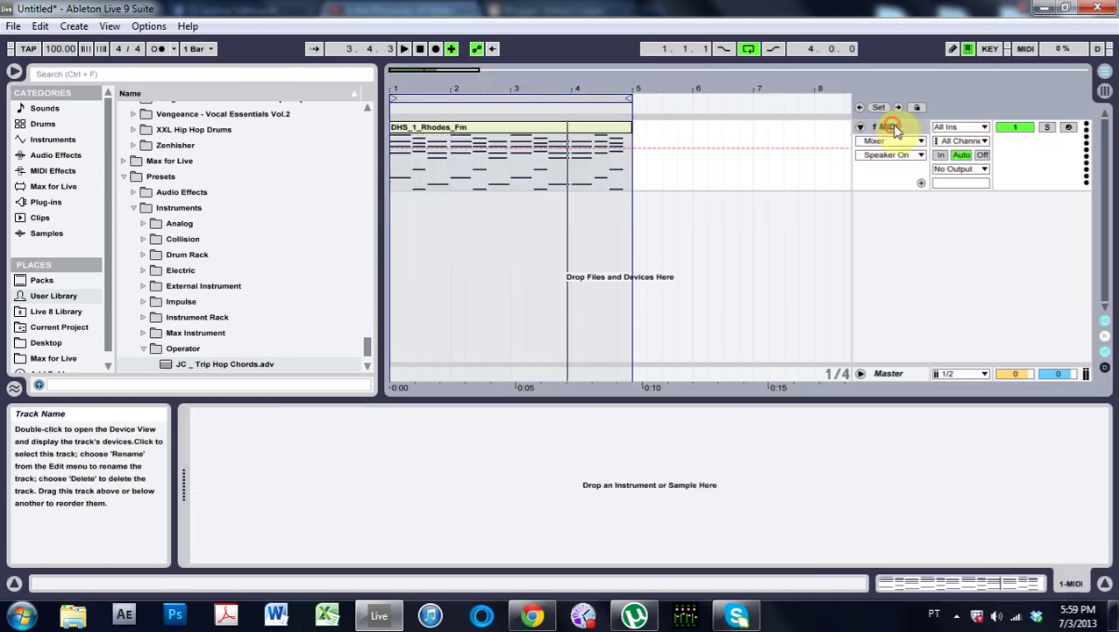
pyautogui.click(499, 130)
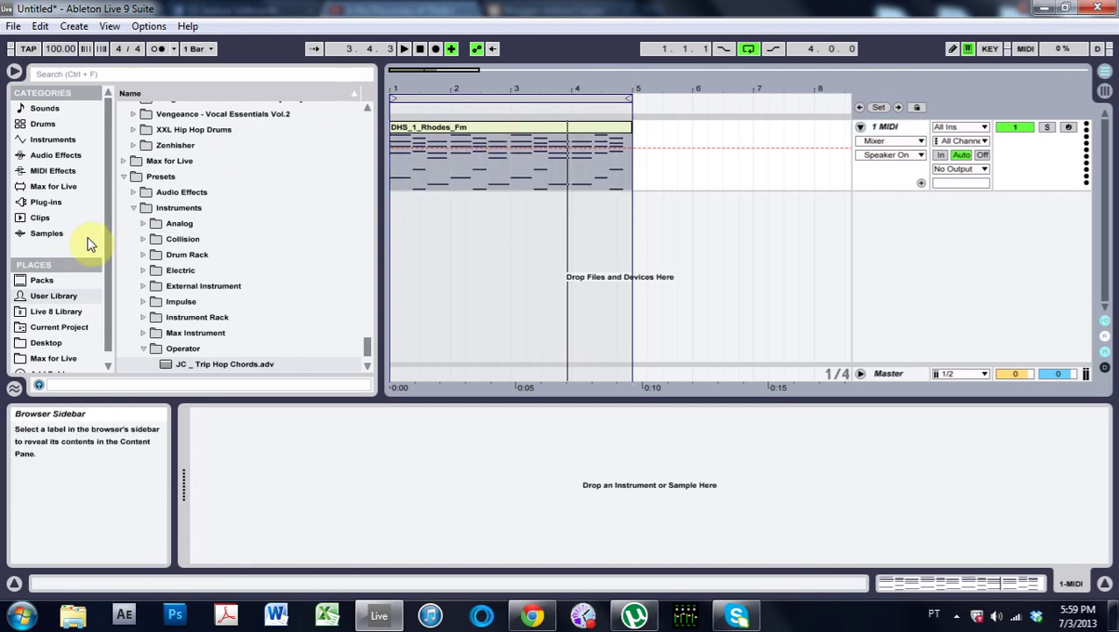
pyautogui.click(70, 140)
pyautogui.moveTo(136, 221); pyautogui.dragTo(387, 482)
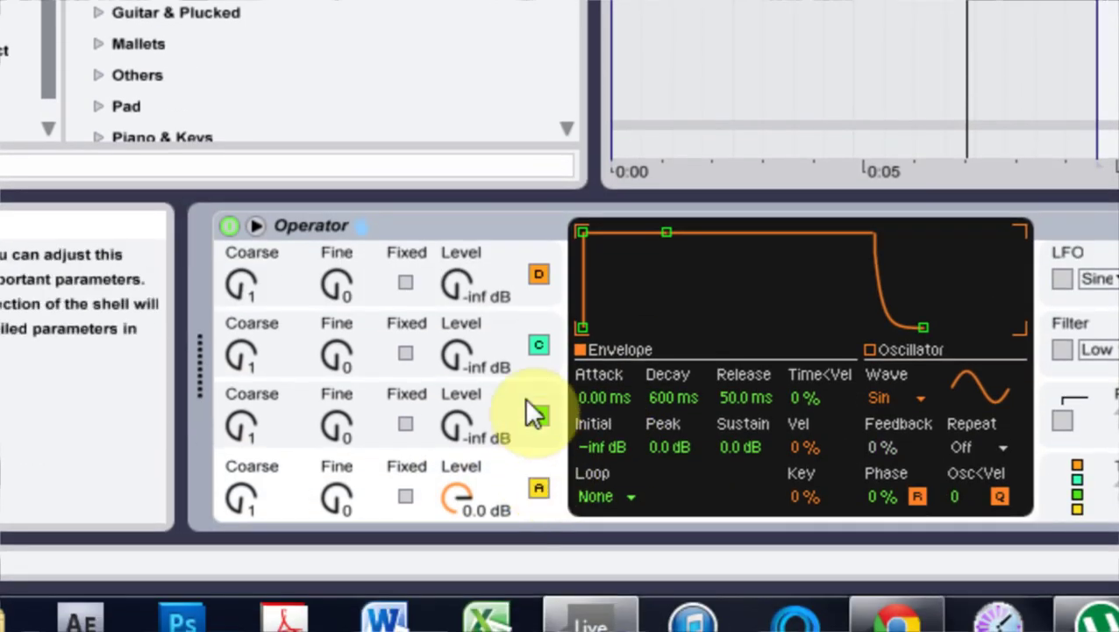
pyautogui.click(536, 275)
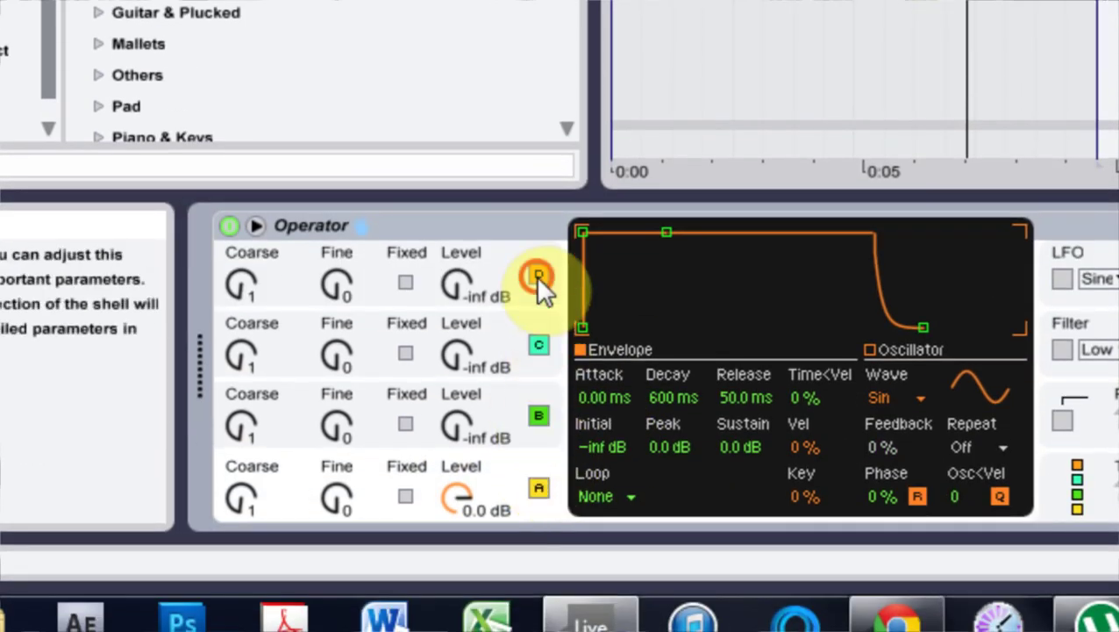
pyautogui.click(535, 346)
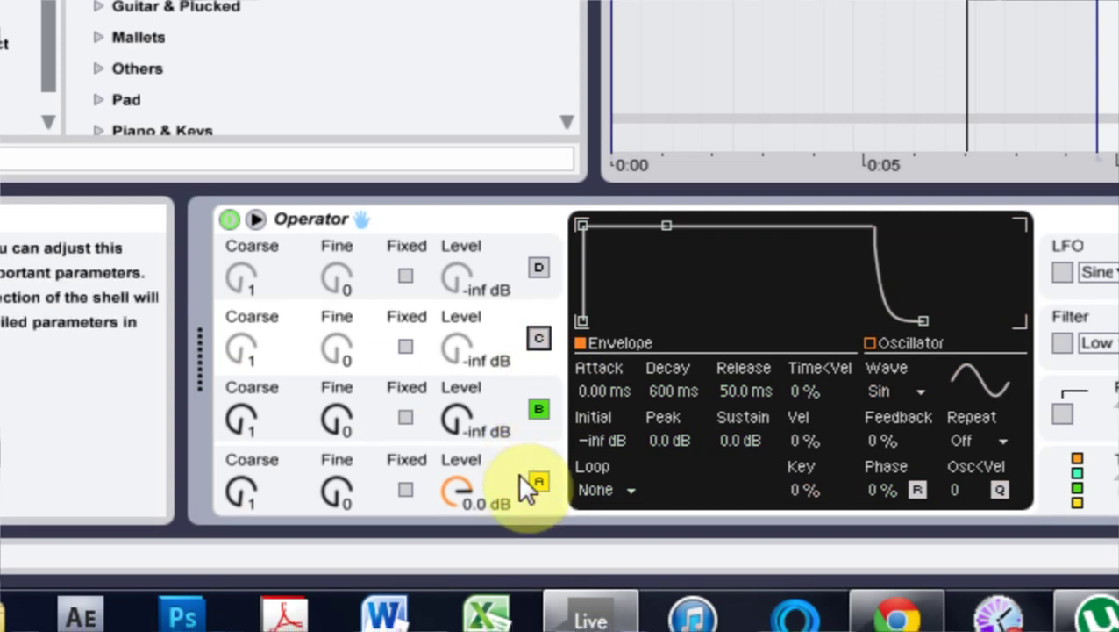
# Step: Audition the patch and raise oscillator A's envelope attack to 72.0 ms
pyautogui.click(537, 463)
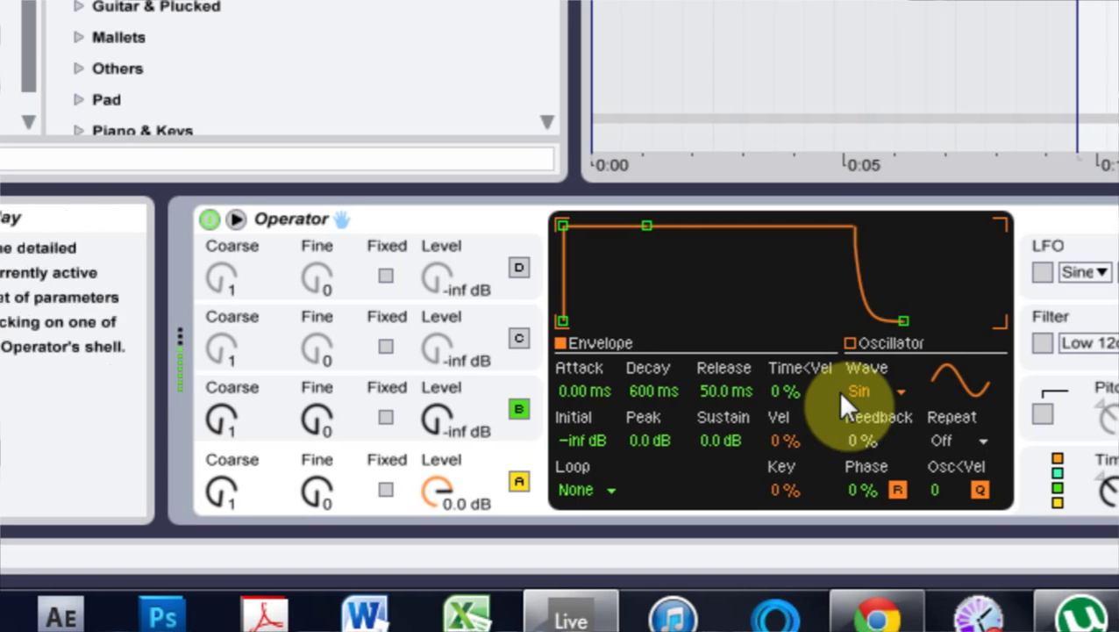
pyautogui.press('space')
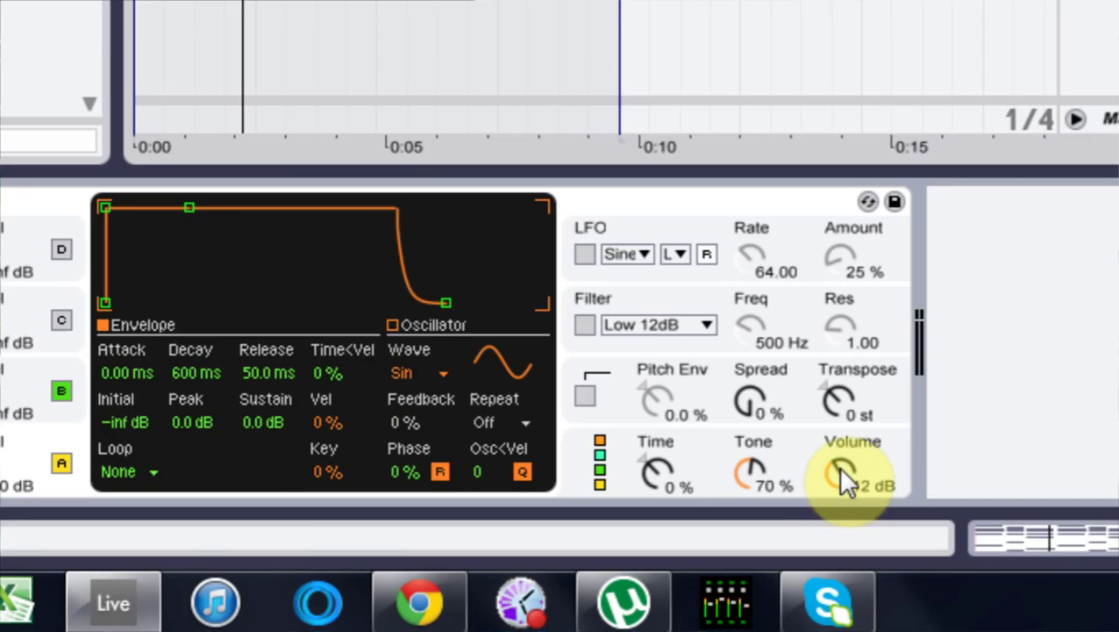
pyautogui.click(838, 465)
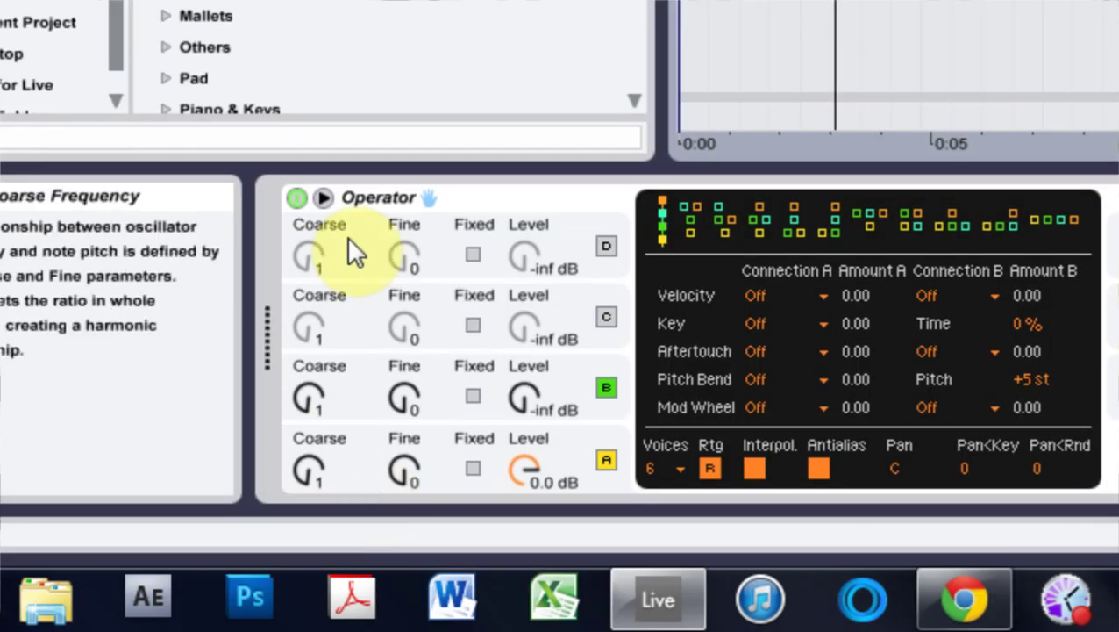
pyautogui.click(608, 439)
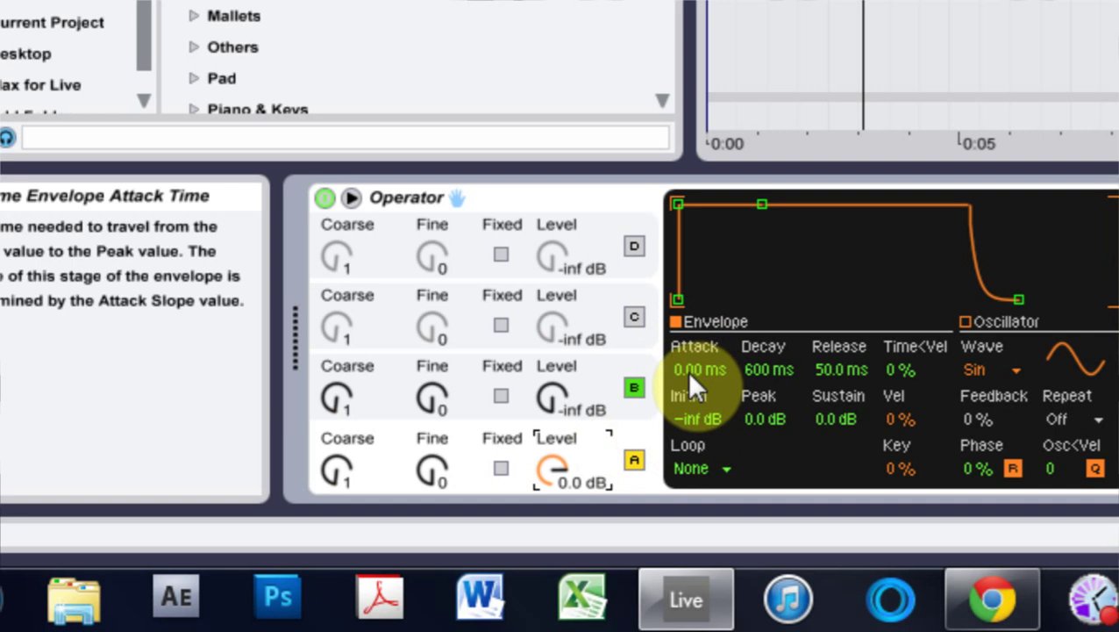
pyautogui.moveTo(688, 370); pyautogui.dragTo(689, 285)
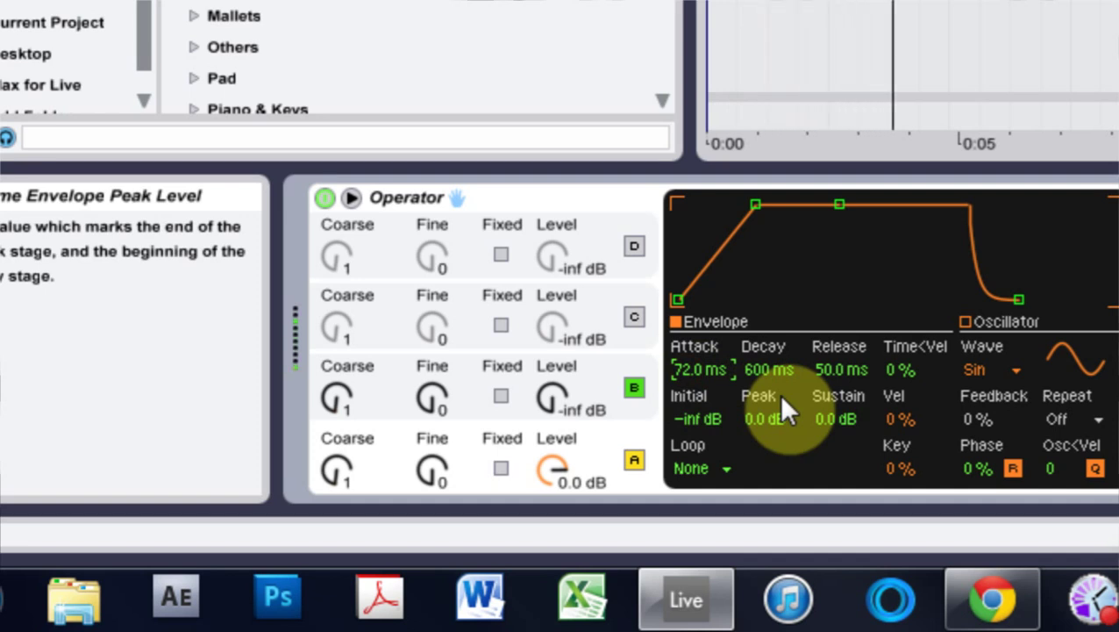
# Step: Make oscillator B Noise Looped with coarse ratio 14, fine 0 and level −41 dB
pyautogui.click(599, 375)
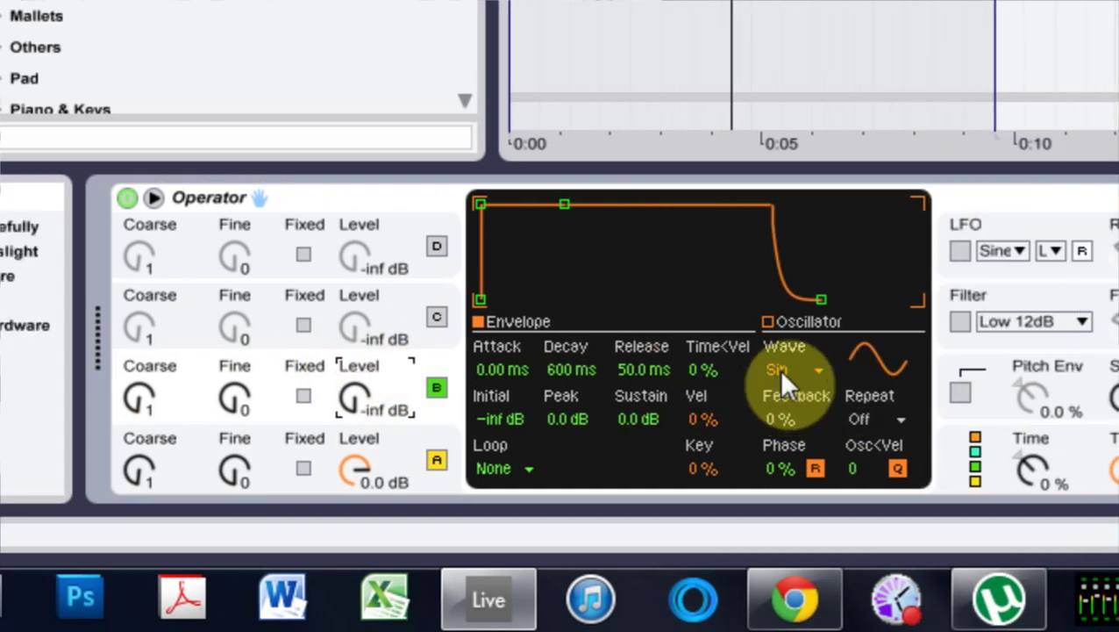
pyautogui.click(976, 369)
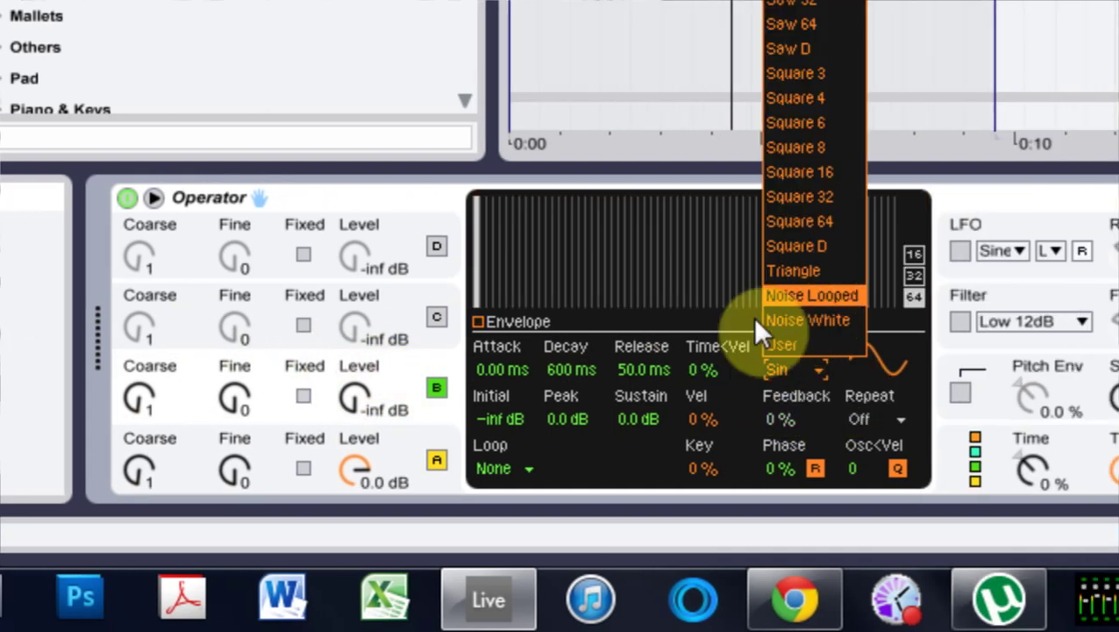
pyautogui.click(787, 317)
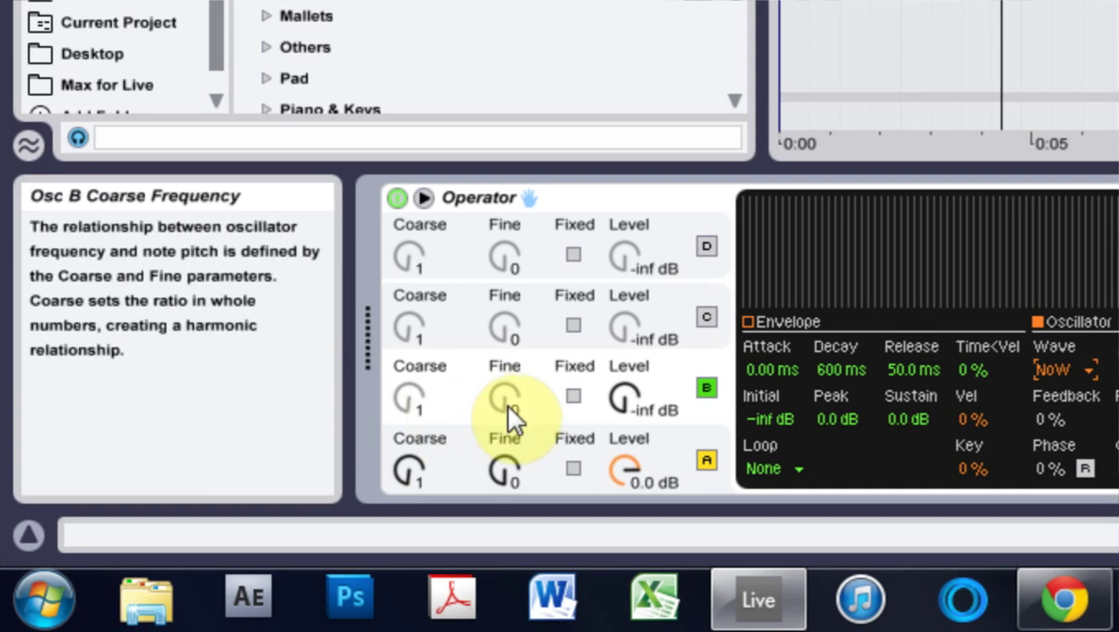
pyautogui.moveTo(497, 402); pyautogui.dragTo(497, 377)
pyautogui.moveTo(417, 413); pyautogui.dragTo(418, 386)
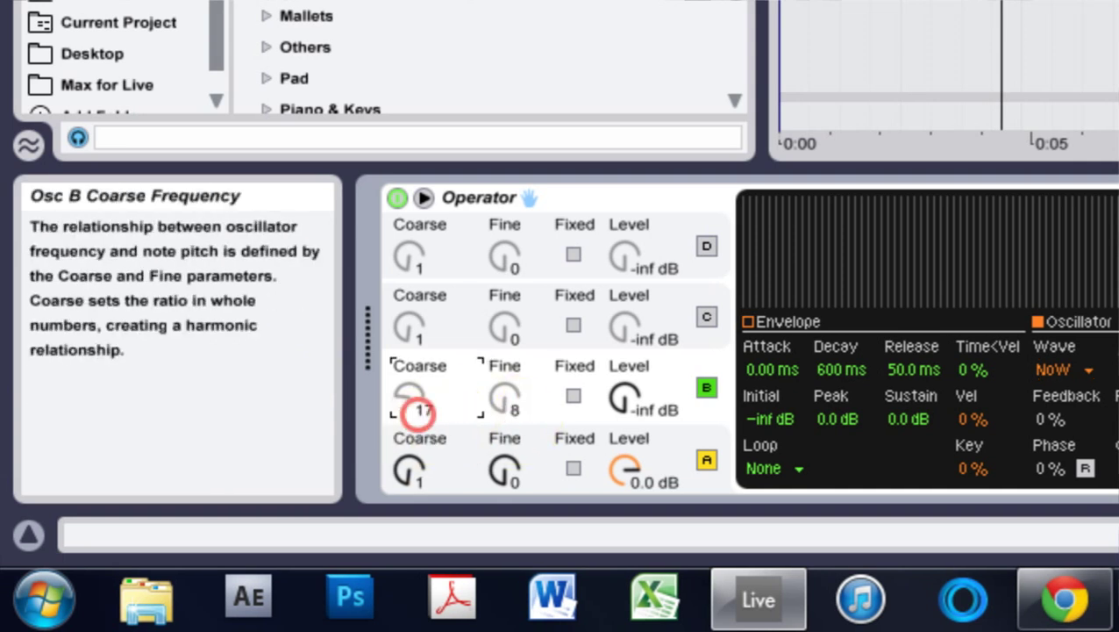
pyautogui.moveTo(513, 402); pyautogui.dragTo(513, 377)
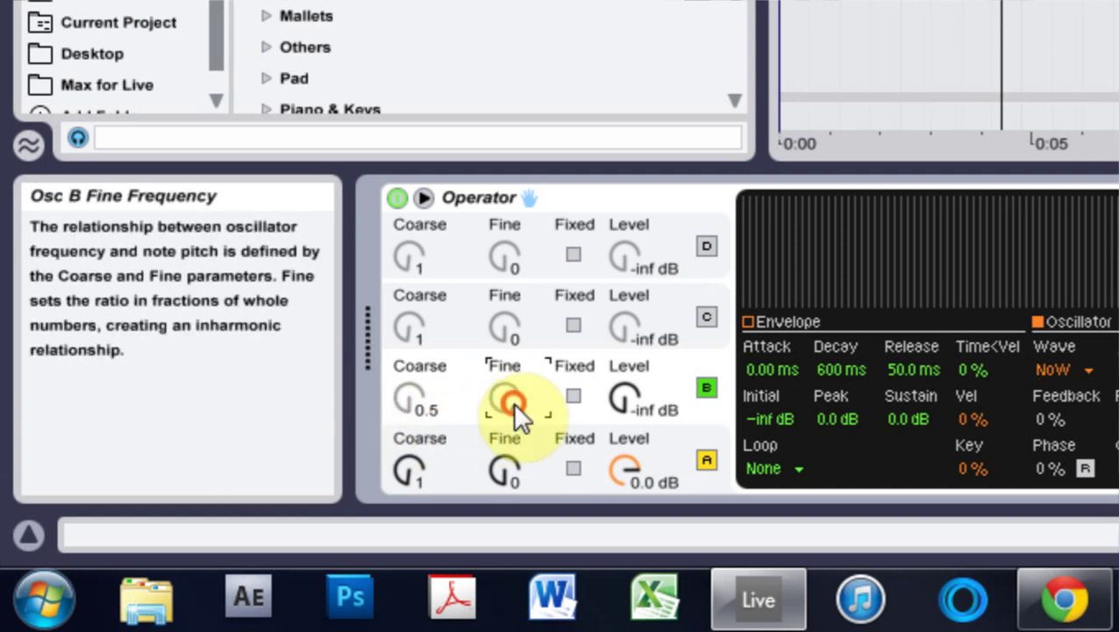
pyautogui.click(1072, 370)
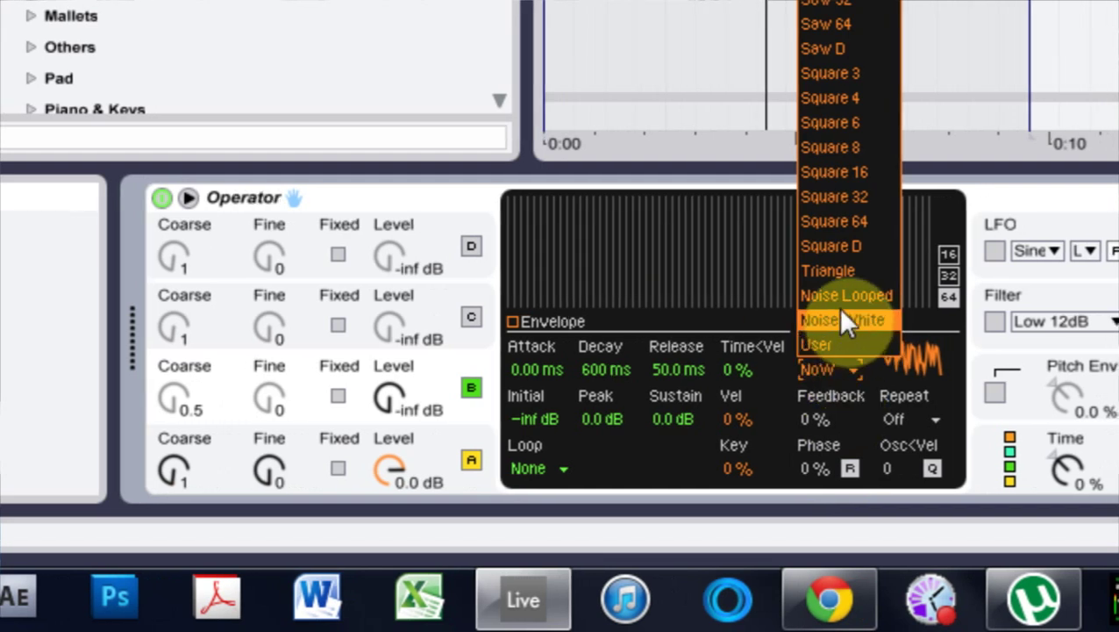
pyautogui.click(833, 294)
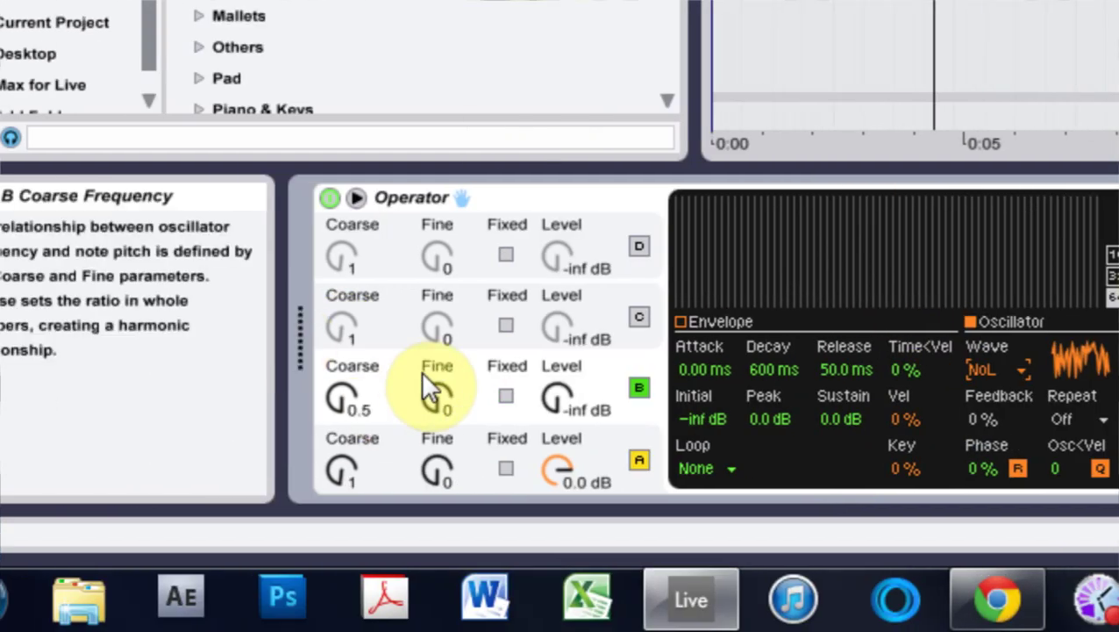
pyautogui.moveTo(269, 391); pyautogui.dragTo(268, 377)
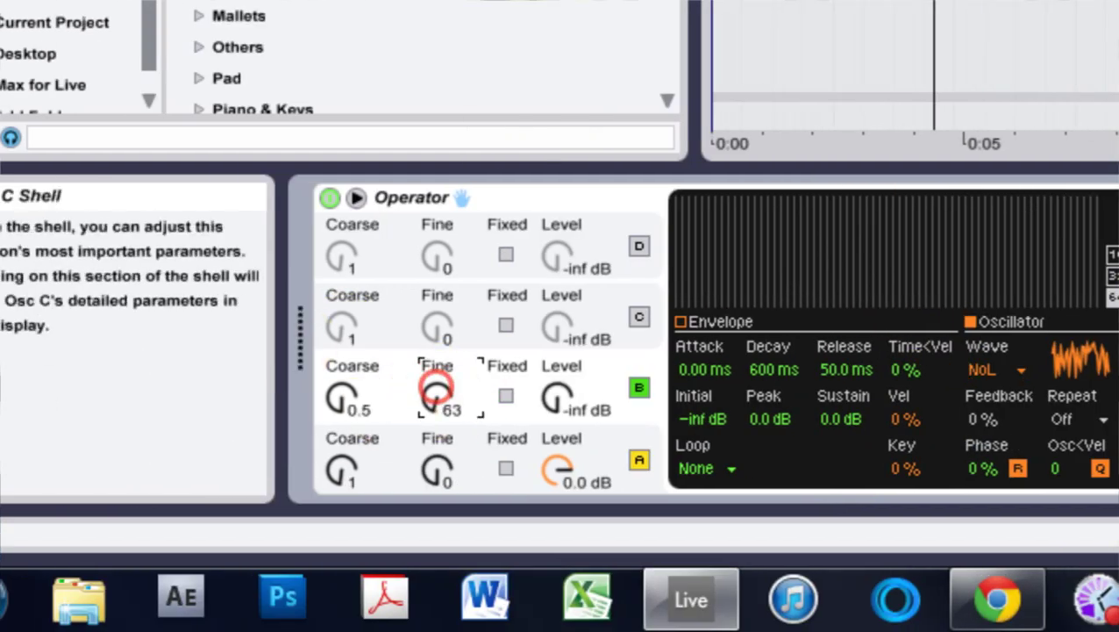
pyautogui.moveTo(437, 386); pyautogui.dragTo(437, 399)
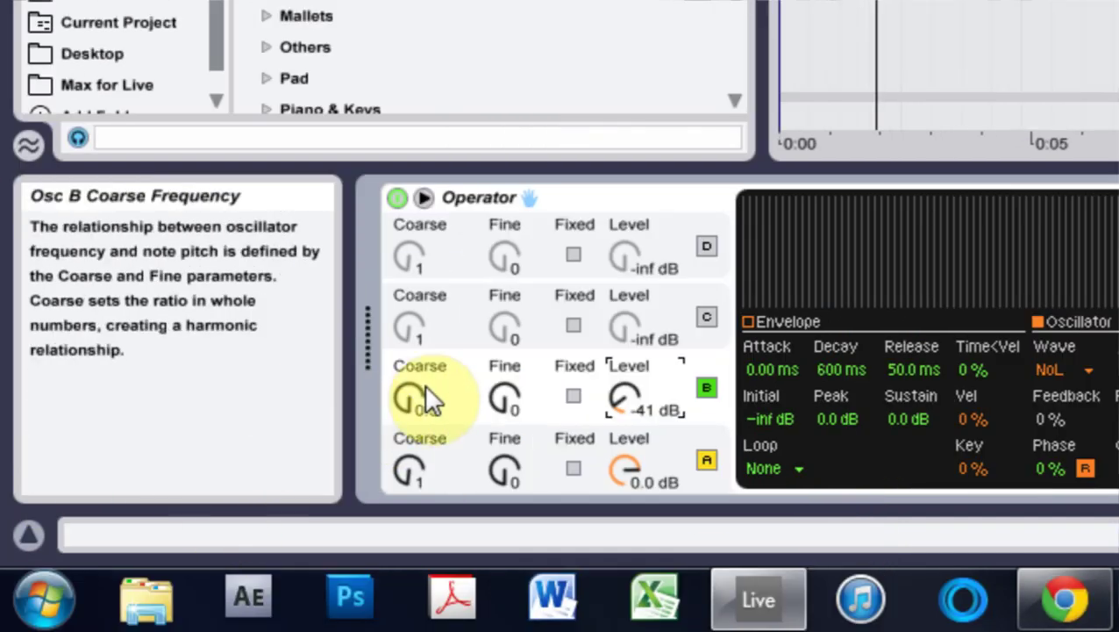
pyautogui.click(123, 400)
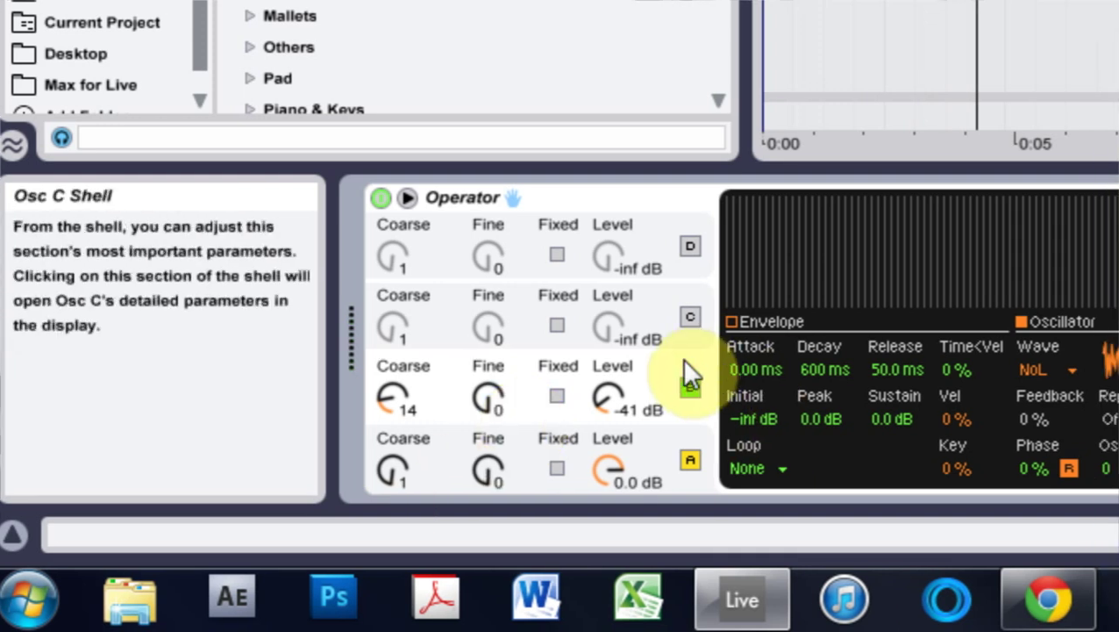
# Step: Shape oscillator B's envelope to a 5.08 ms decay and -4.8 dB sustain
pyautogui.click(731, 319)
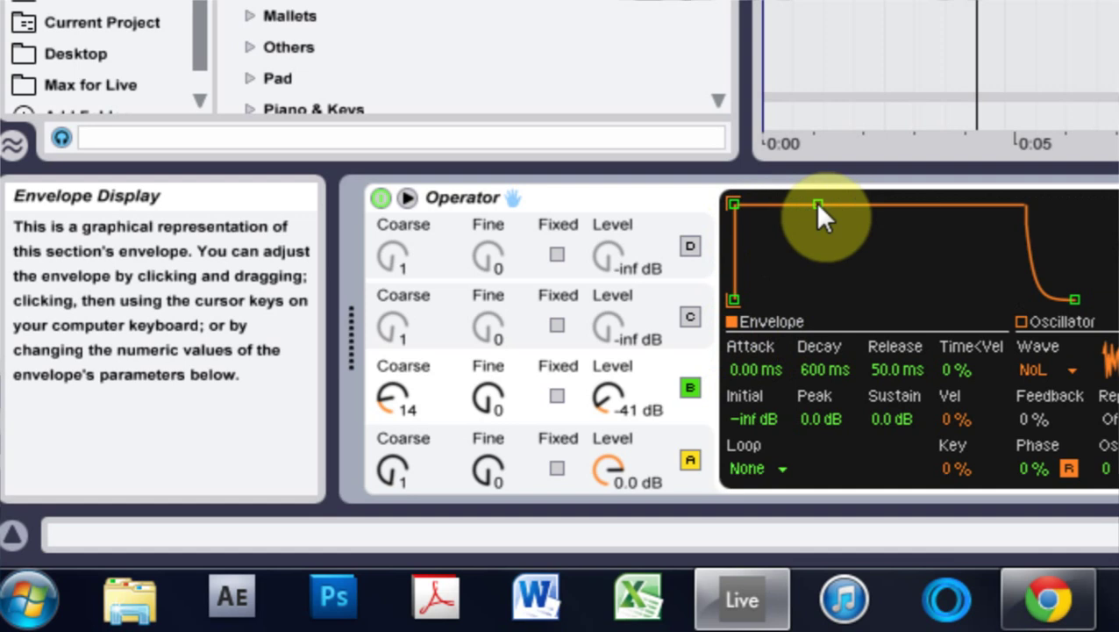
pyautogui.moveTo(820, 204); pyautogui.dragTo(767, 203)
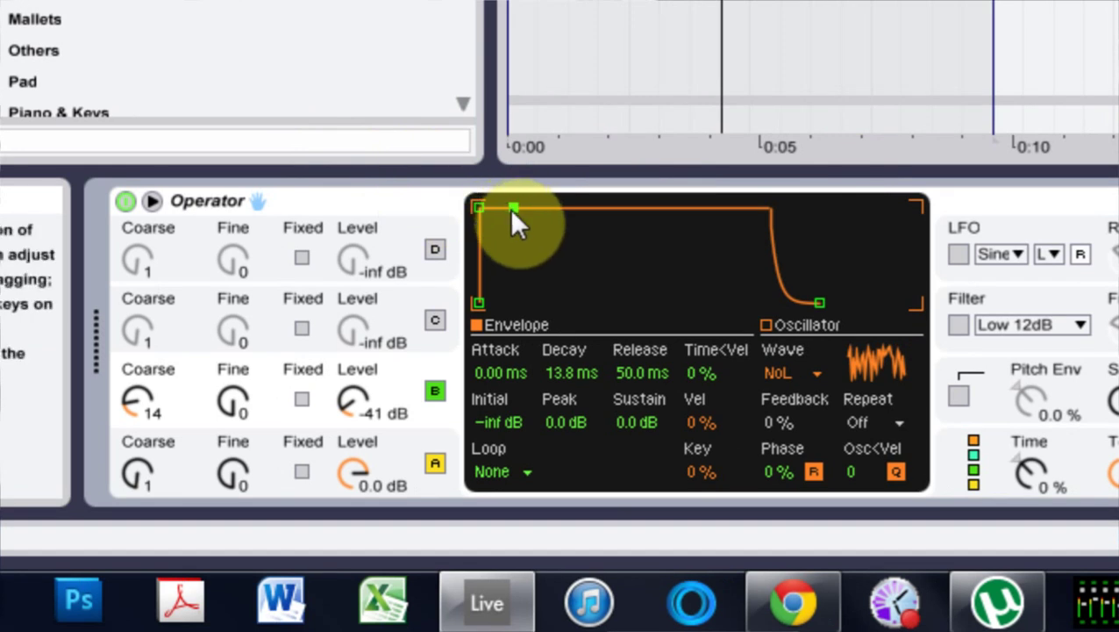
pyautogui.moveTo(512, 210); pyautogui.dragTo(481, 231)
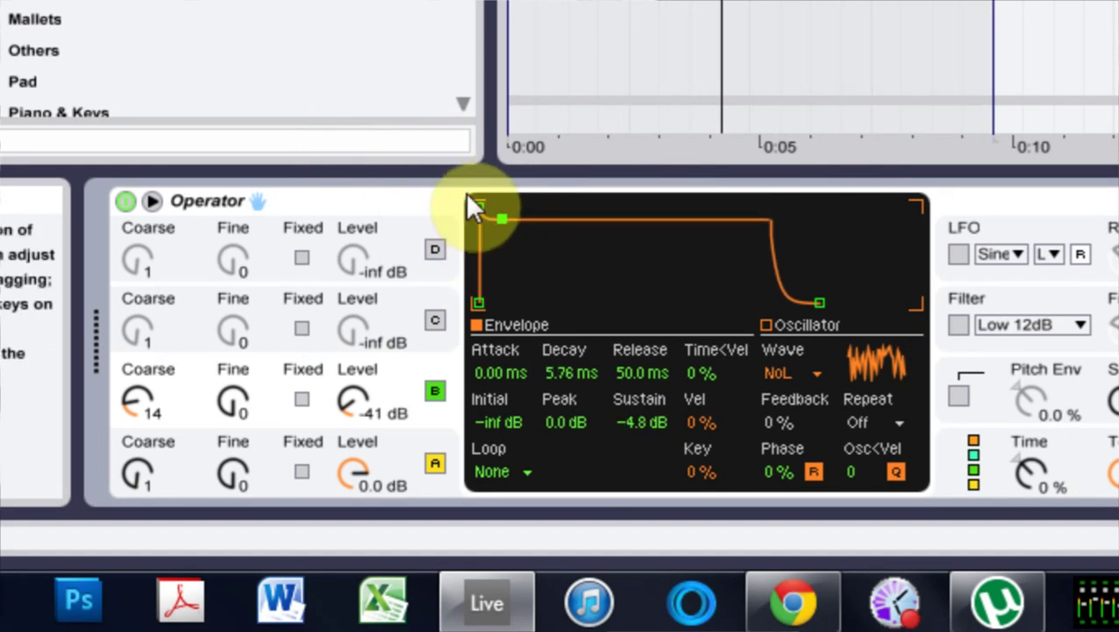
pyautogui.click(436, 431)
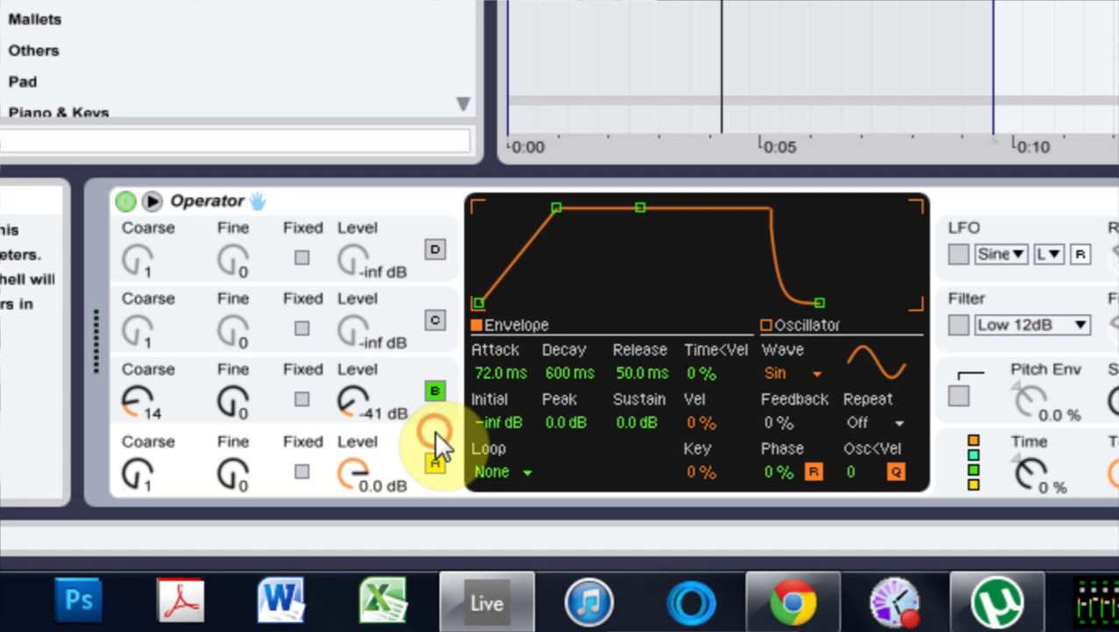
pyautogui.click(405, 379)
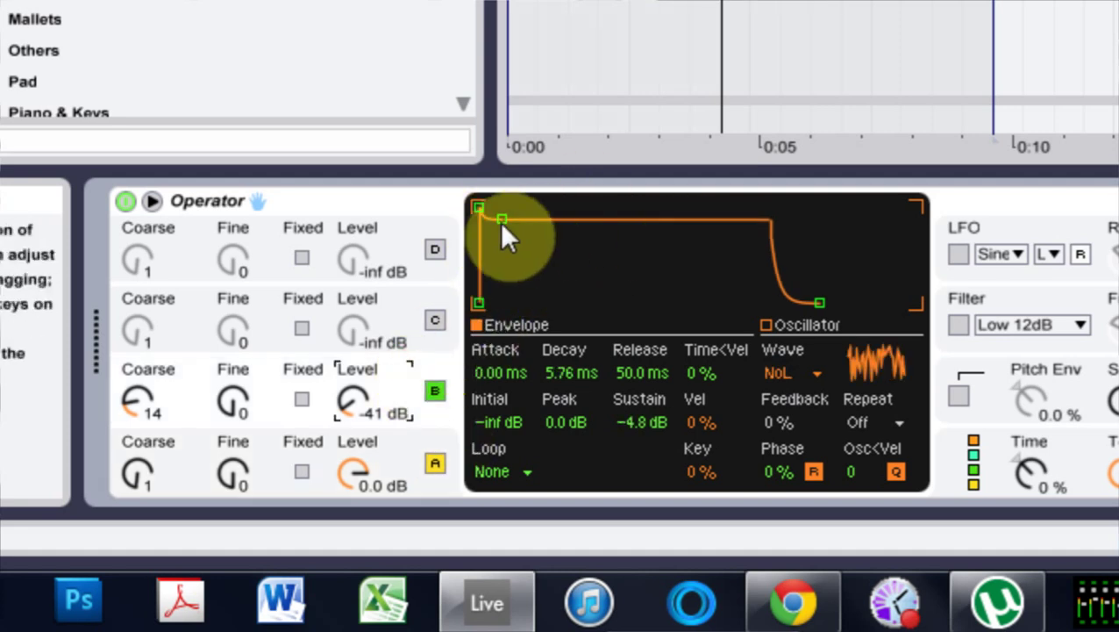
pyautogui.moveTo(501, 220); pyautogui.dragTo(501, 223)
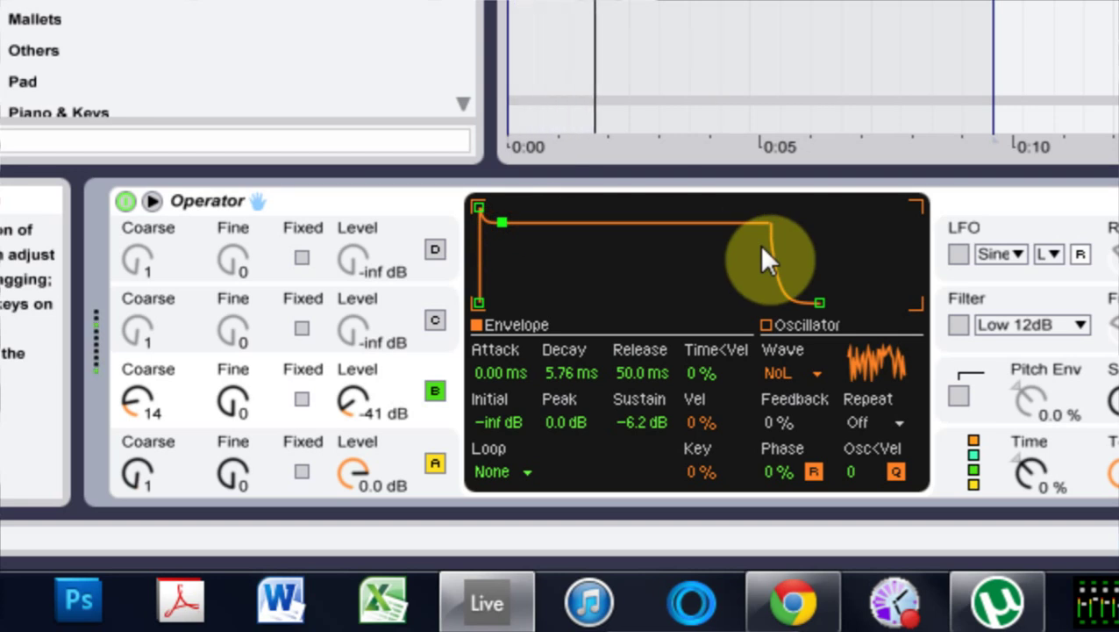
pyautogui.moveTo(501, 223); pyautogui.dragTo(499, 219)
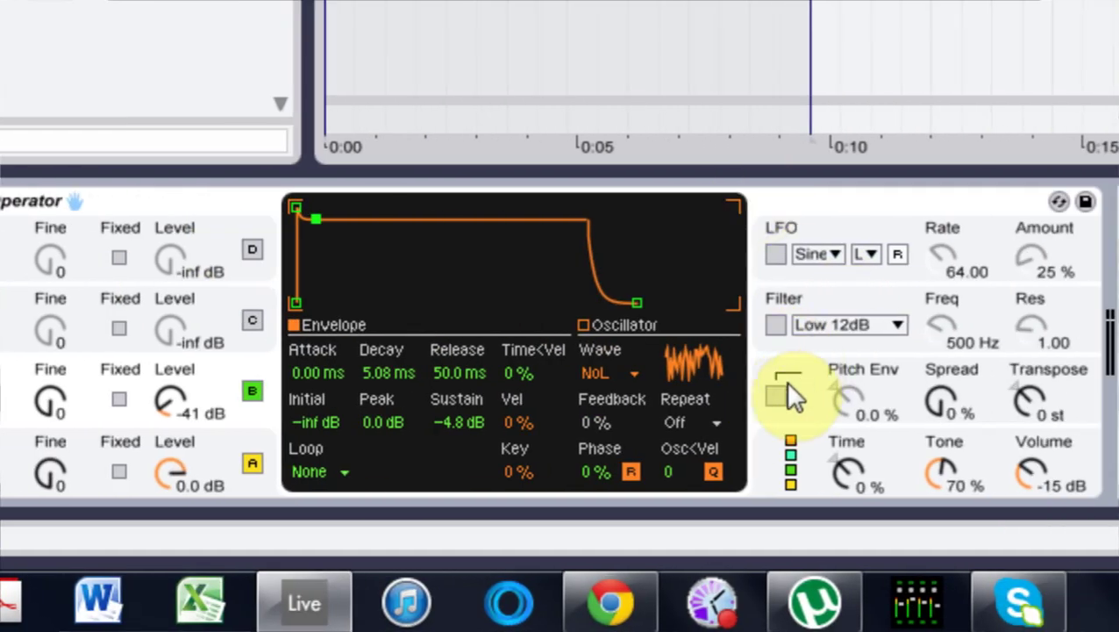
# Step: Switch on the pitch envelope and turn its amount and the stereo spread to 100 %
pyautogui.click(795, 400)
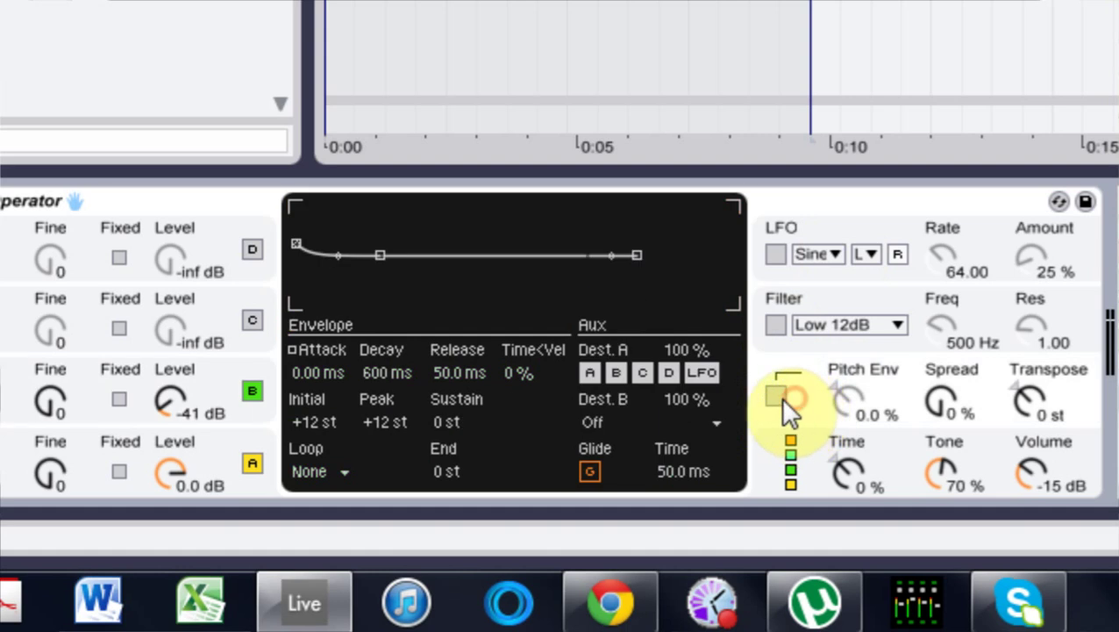
pyautogui.click(778, 397)
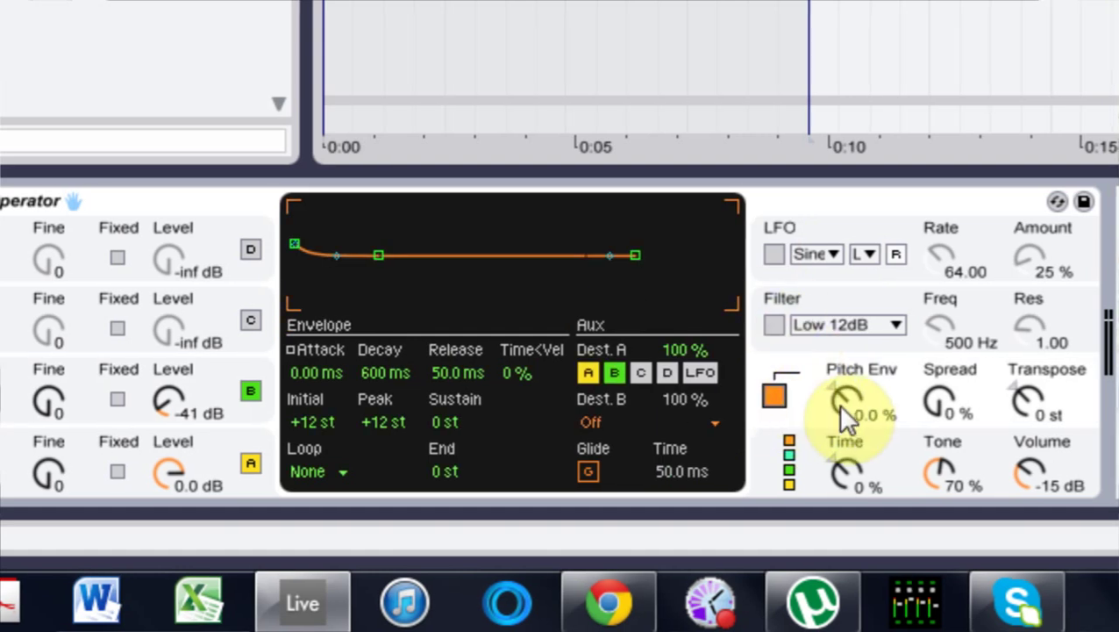
pyautogui.moveTo(840, 403); pyautogui.dragTo(840, 369)
pyautogui.moveTo(838, 415); pyautogui.dragTo(838, 369)
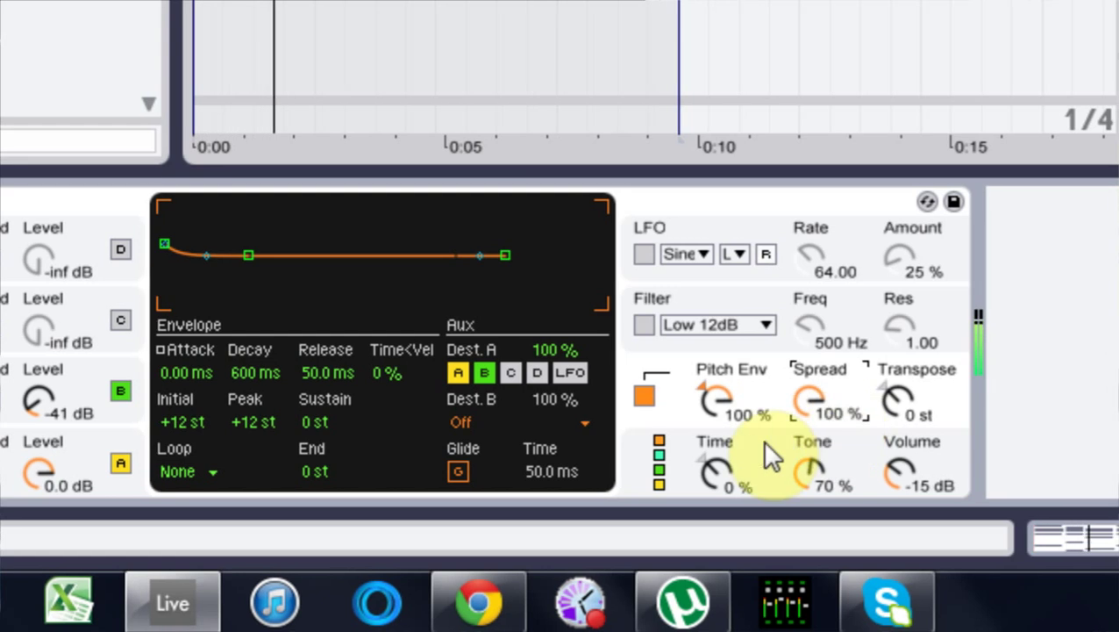
# Step: Compare different spread and pitch envelope amounts, finishing with the pitch envelope back at 100 %
pyautogui.moveTo(807, 405); pyautogui.dragTo(807, 474)
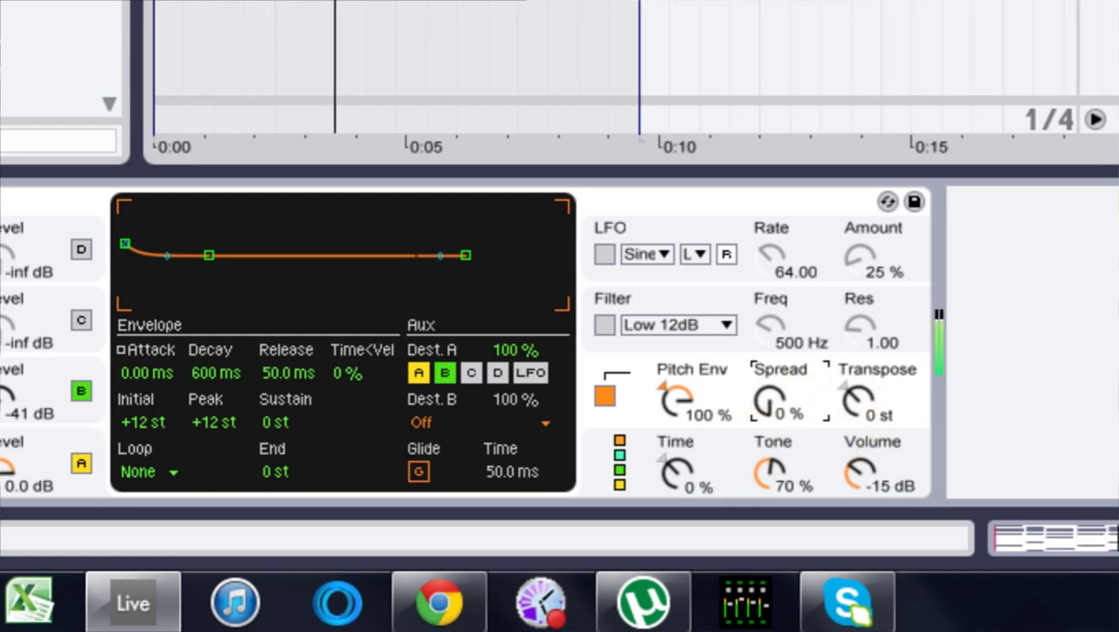
pyautogui.moveTo(770, 402); pyautogui.dragTo(770, 338)
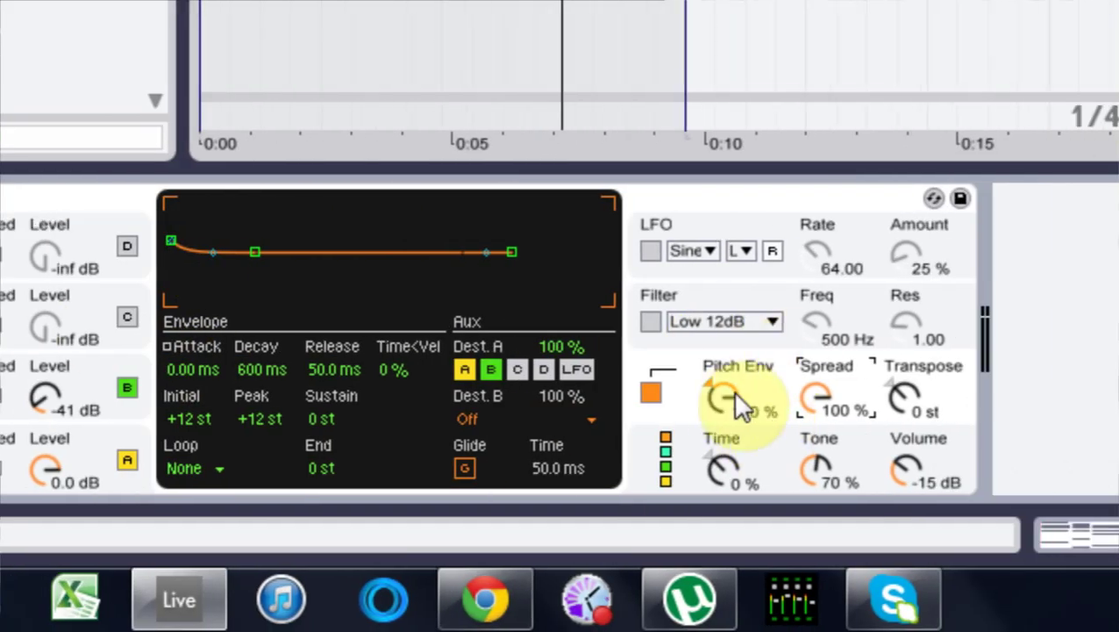
pyautogui.moveTo(913, 395); pyautogui.dragTo(913, 465)
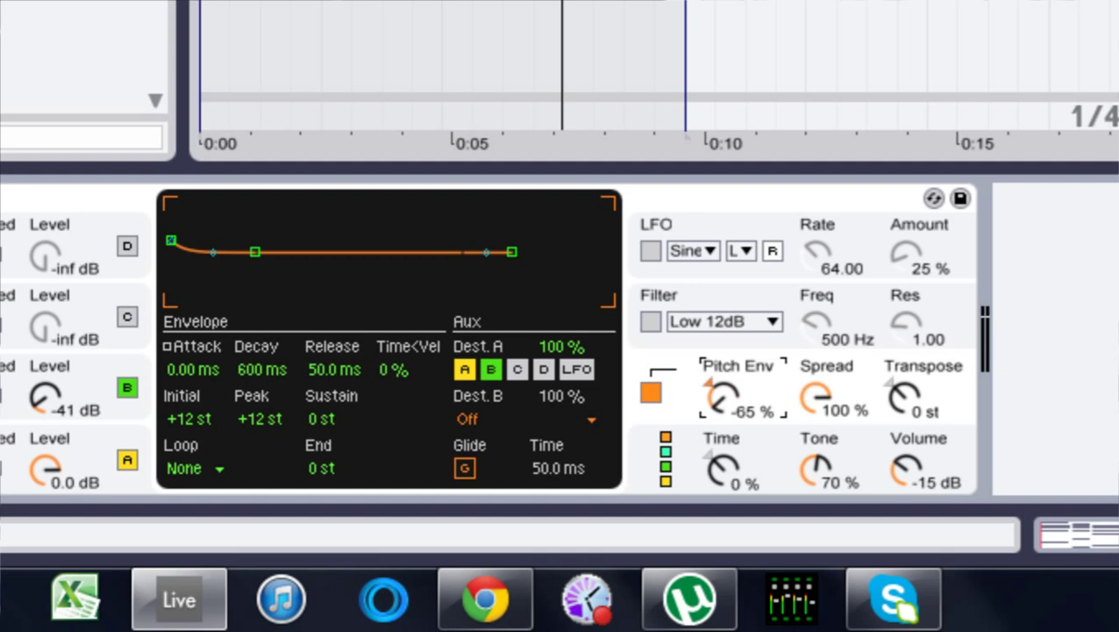
pyautogui.moveTo(742, 474); pyautogui.dragTo(742, 411)
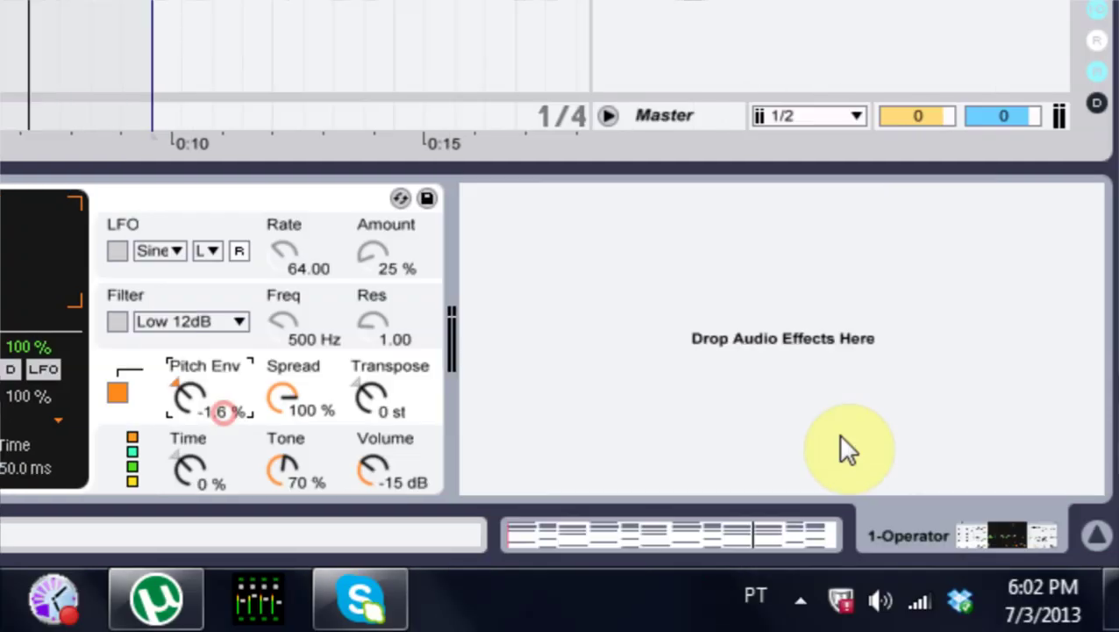
pyautogui.moveTo(222, 411); pyautogui.dragTo(222, 401)
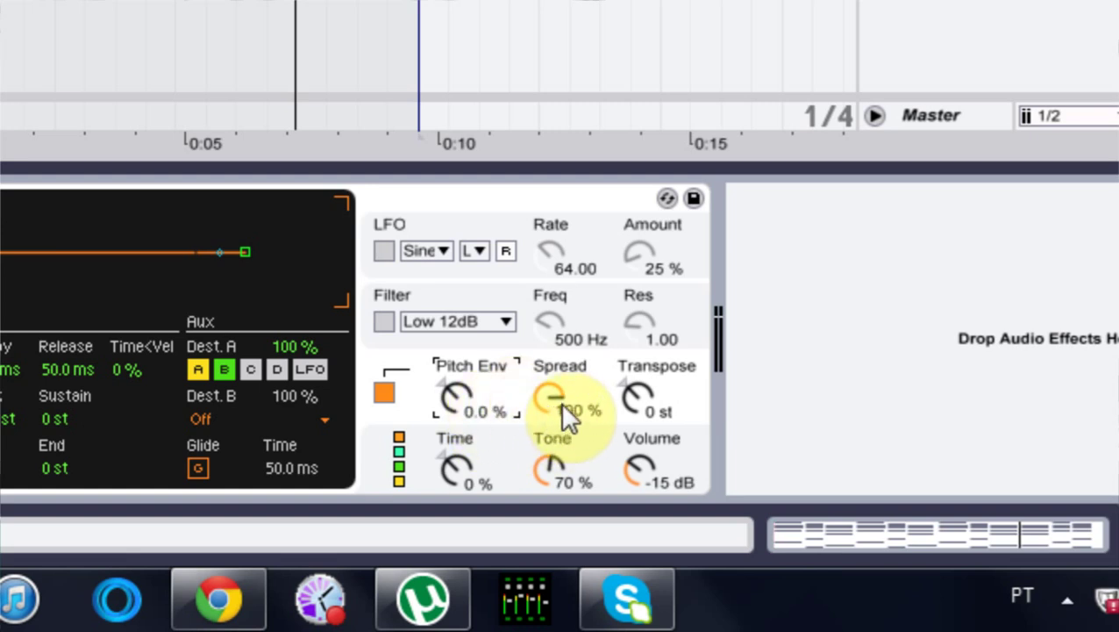
pyautogui.moveTo(555, 402); pyautogui.dragTo(550, 314)
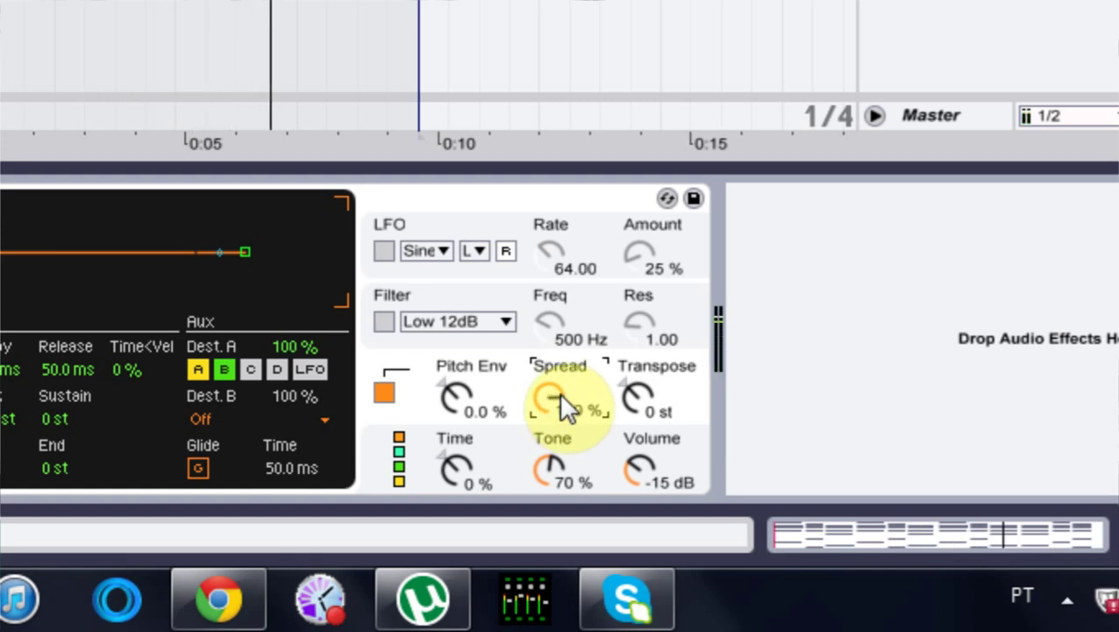
pyautogui.moveTo(458, 407); pyautogui.dragTo(463, 386)
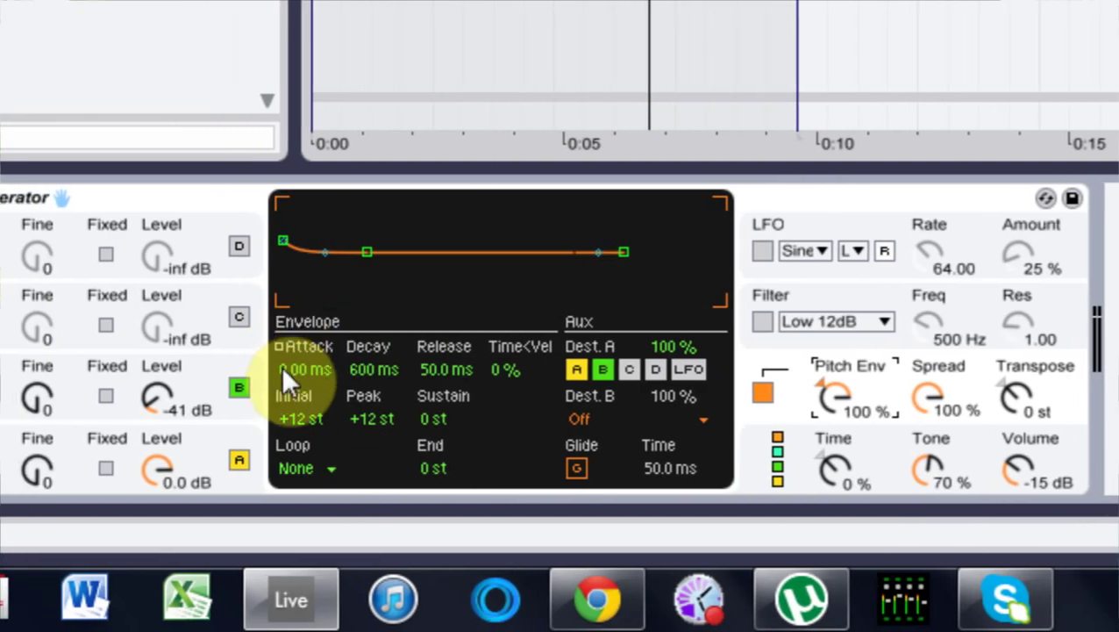
# Step: Set the pitch envelope attack to 0.67 ms and its peak to -1 st, and play the chord
pyautogui.moveTo(233, 365)
pyautogui.mouseDown()
pyautogui.moveTo(291, 366)
pyautogui.moveTo(291, 353)
pyautogui.moveTo(291, 367)
pyautogui.mouseUp()
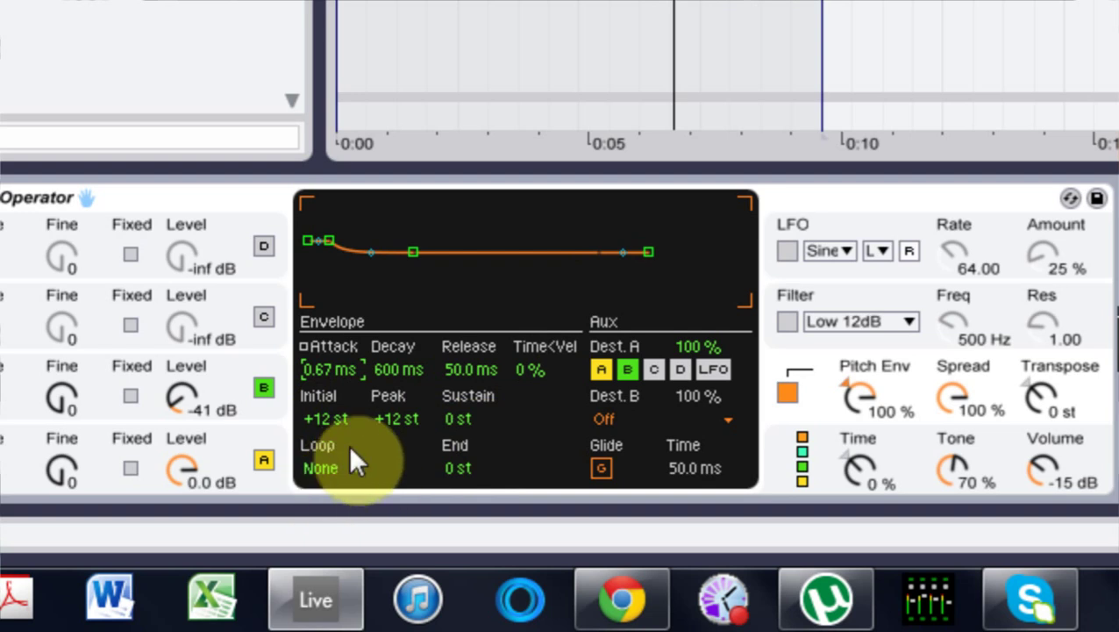
pyautogui.moveTo(389, 418); pyautogui.dragTo(389, 446)
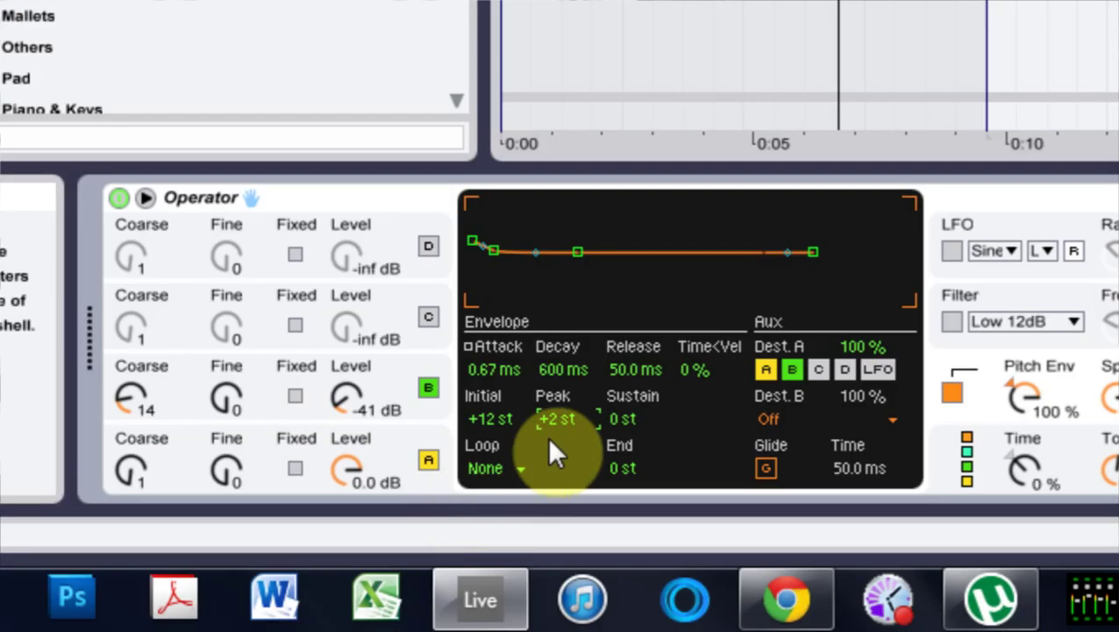
pyautogui.moveTo(553, 419); pyautogui.dragTo(535, 419)
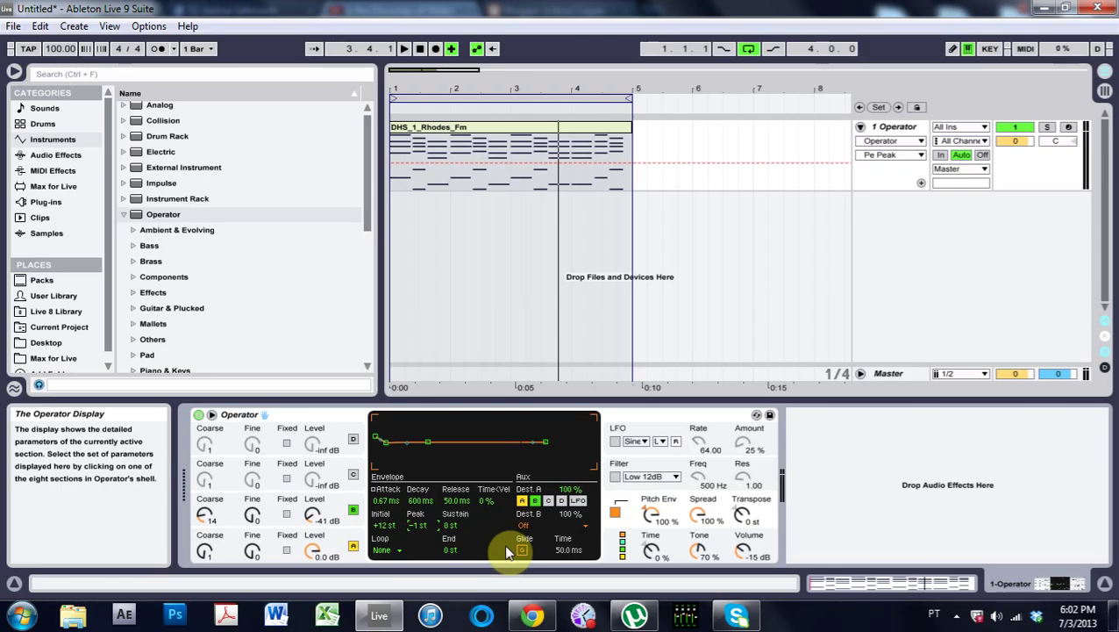
pyautogui.press('space')
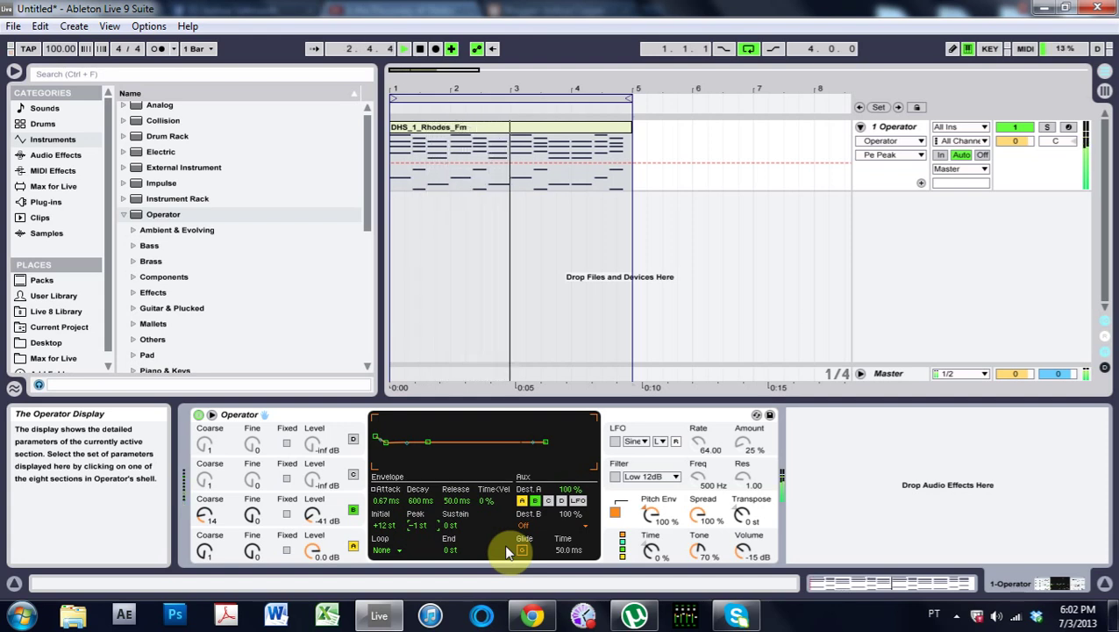
# Step: Stop the transport after listening to the Rhodes chord clip
pyautogui.press('space')
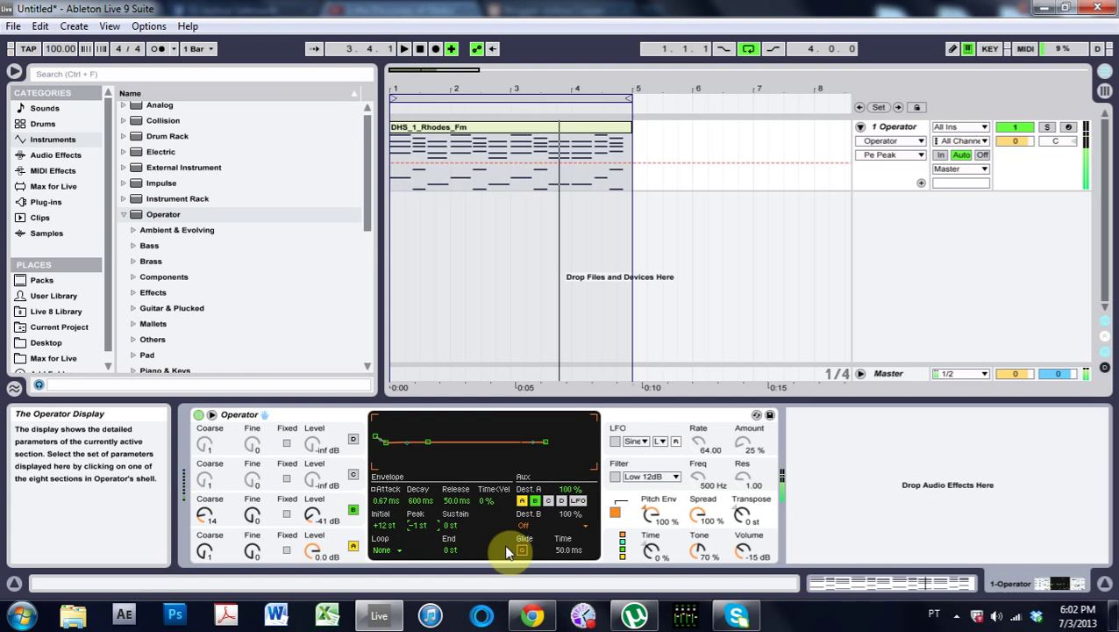